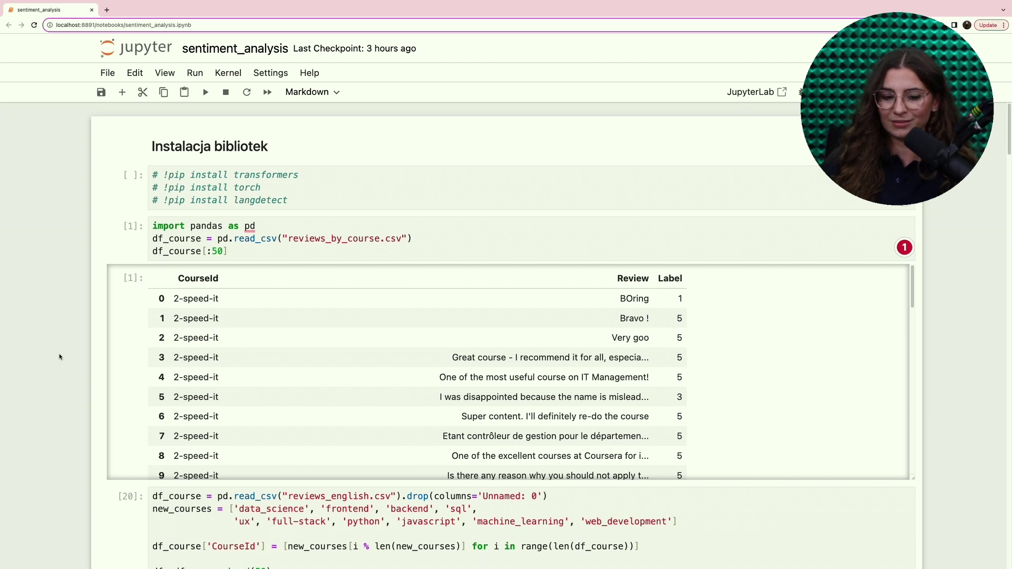
scroll(56, 375, down, 1)
scroll(54, 392, down, 4)
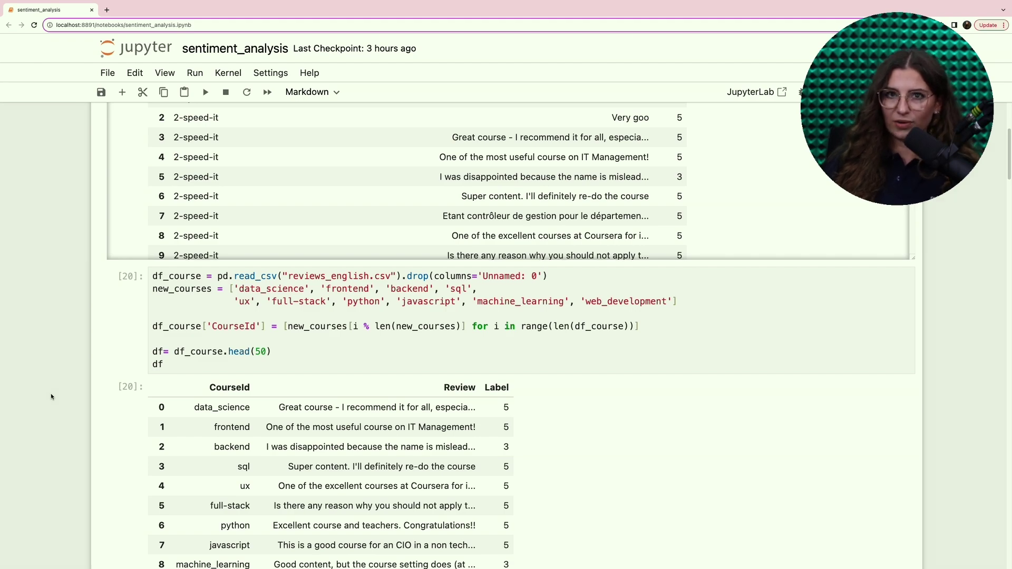
scroll(56, 394, down, 4)
scroll(60, 394, down, 4)
scroll(61, 396, down, 4)
scroll(62, 398, down, 3)
scroll(72, 400, down, 1)
scroll(87, 404, down, 1)
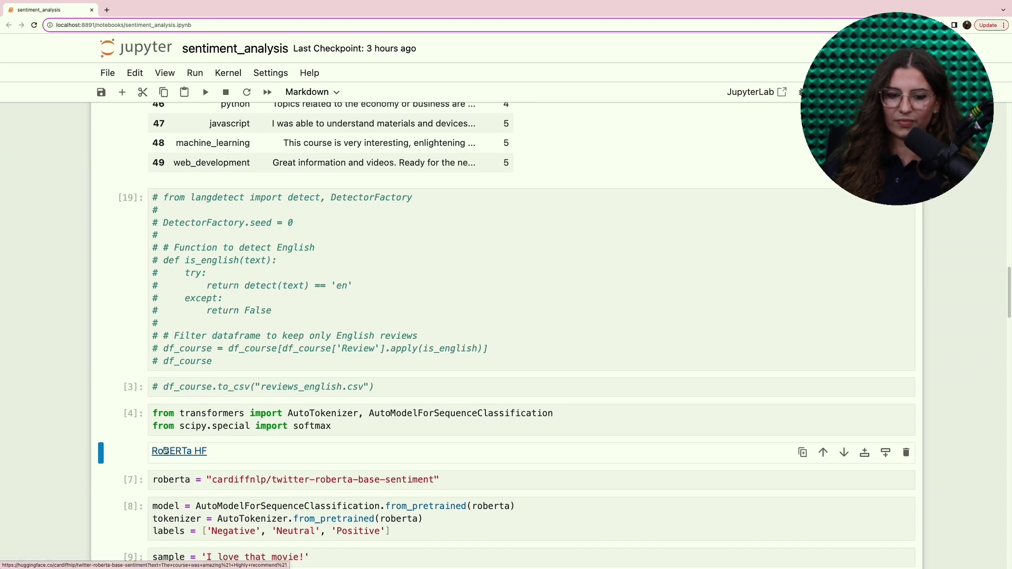
Step: Review the twitter-roberta-base-sentiment model card's sample review, confirming label 2 means Positive
click(165, 451)
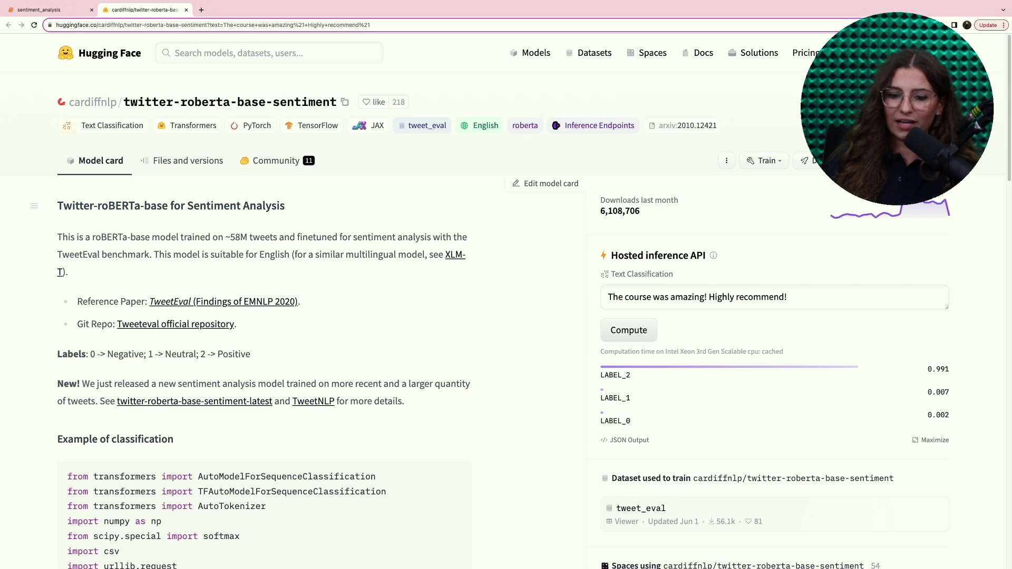
drag(794, 298, 590, 305)
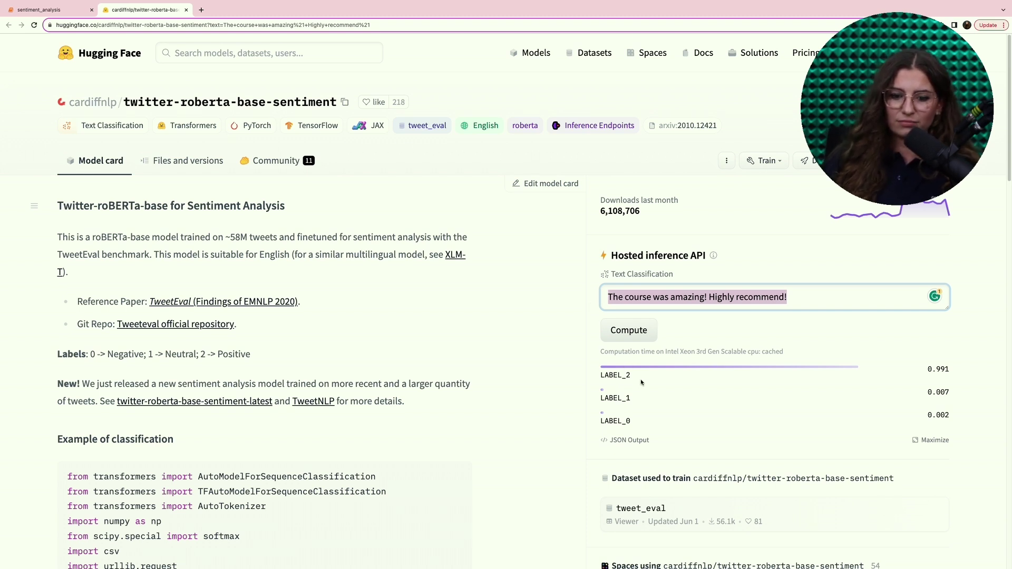
drag(252, 355, 189, 356)
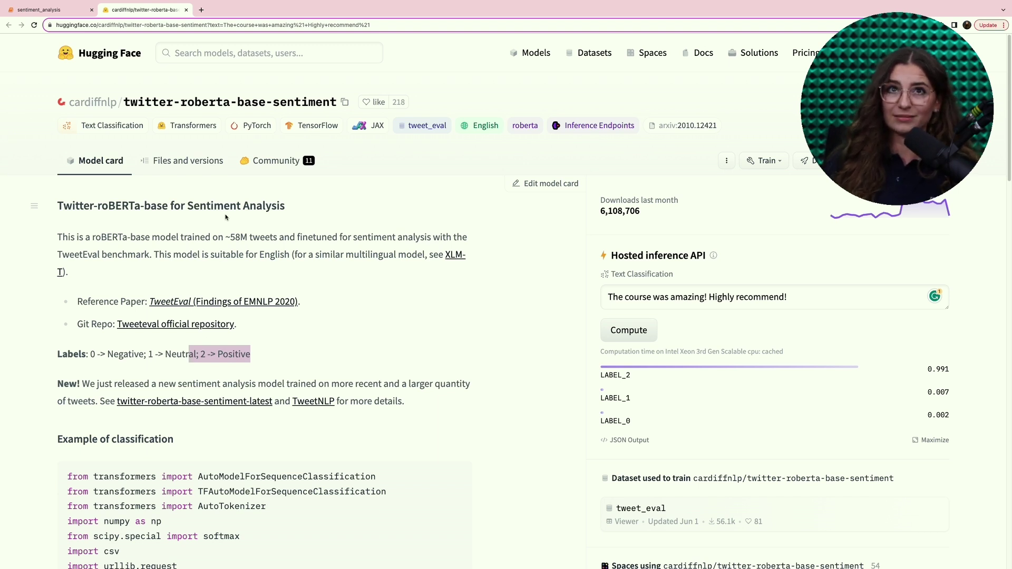
click(48, 9)
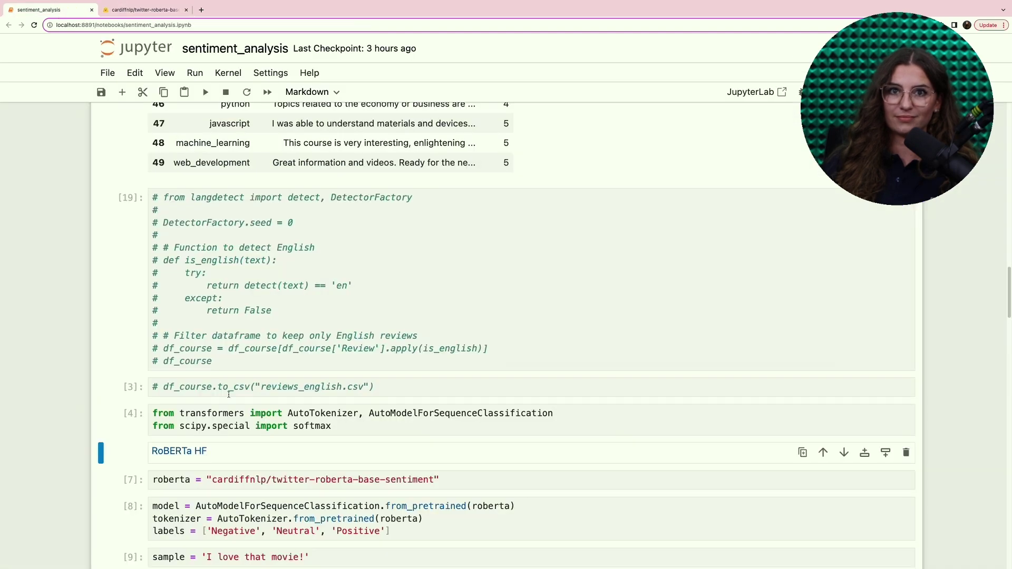
scroll(198, 316, down, 3)
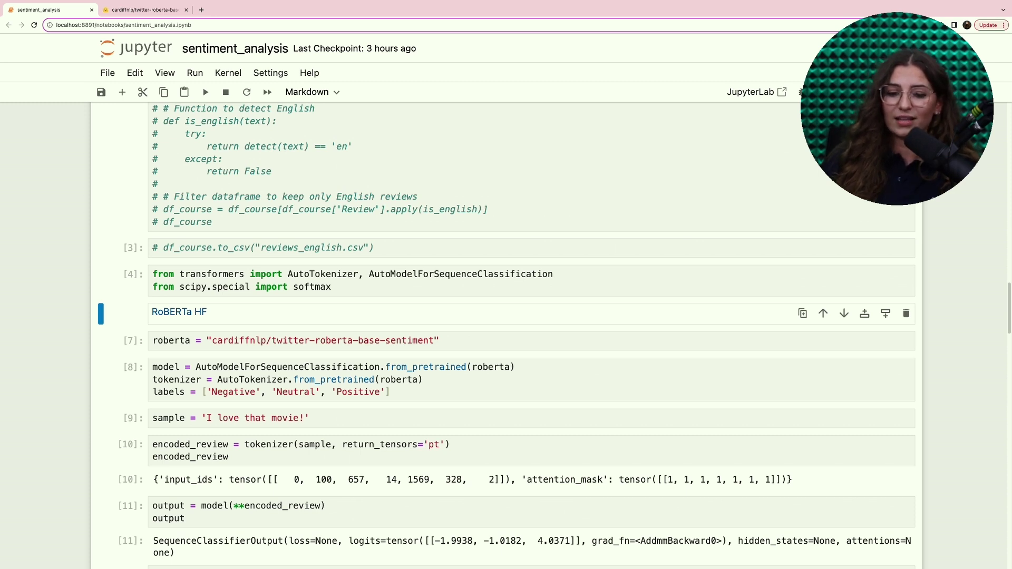
scroll(203, 291, down, 2)
click(209, 306)
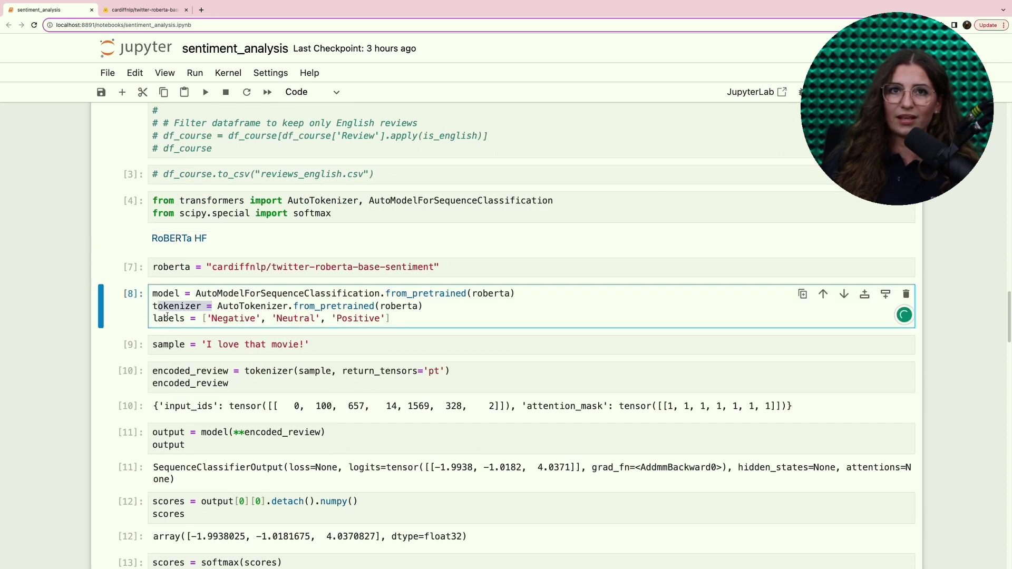
click(904, 315)
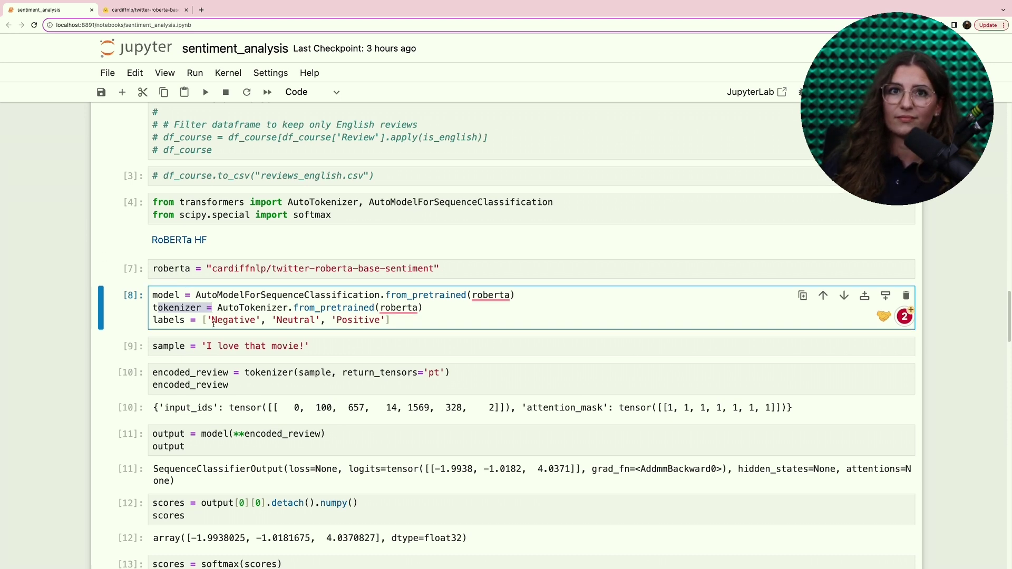
click(227, 345)
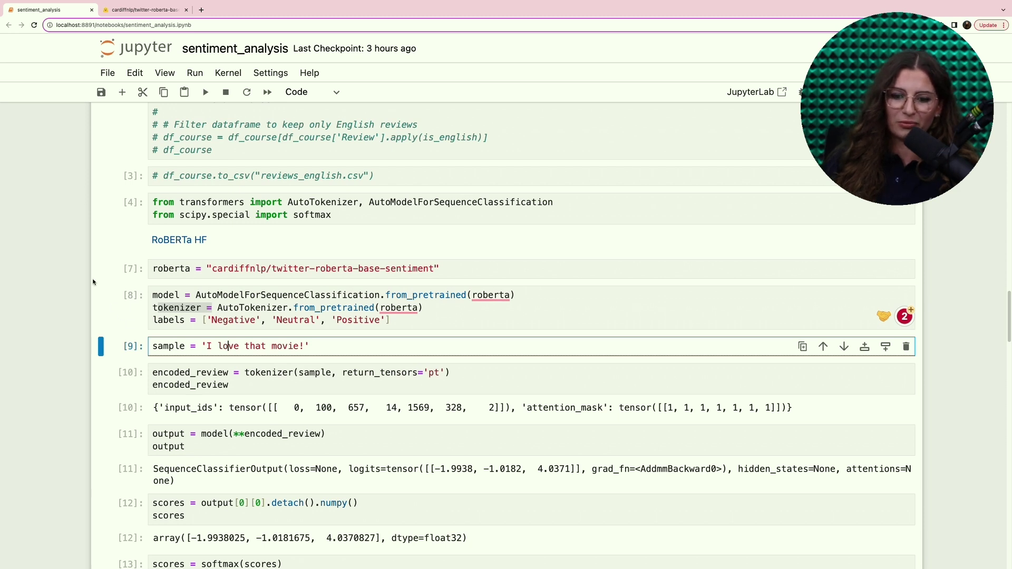
scroll(90, 276, down, 1)
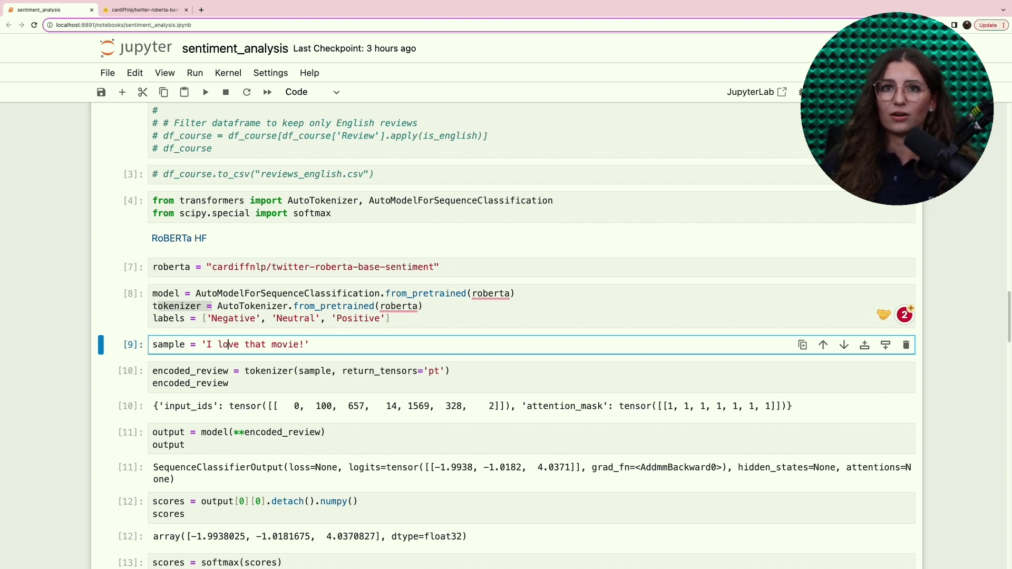
scroll(229, 340, down, 1)
click(256, 426)
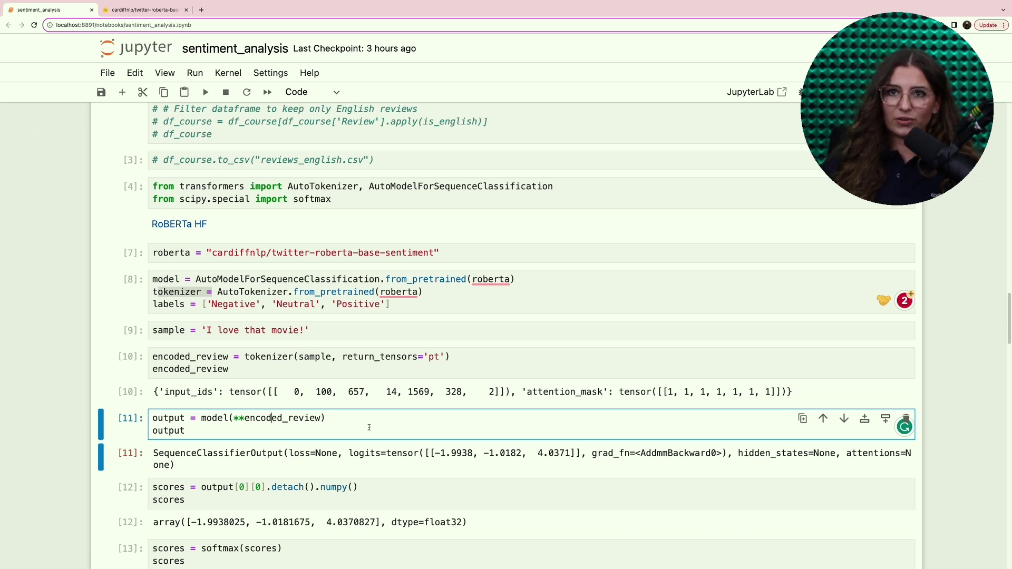
drag(353, 454, 458, 454)
click(443, 453)
scroll(443, 453, down, 1)
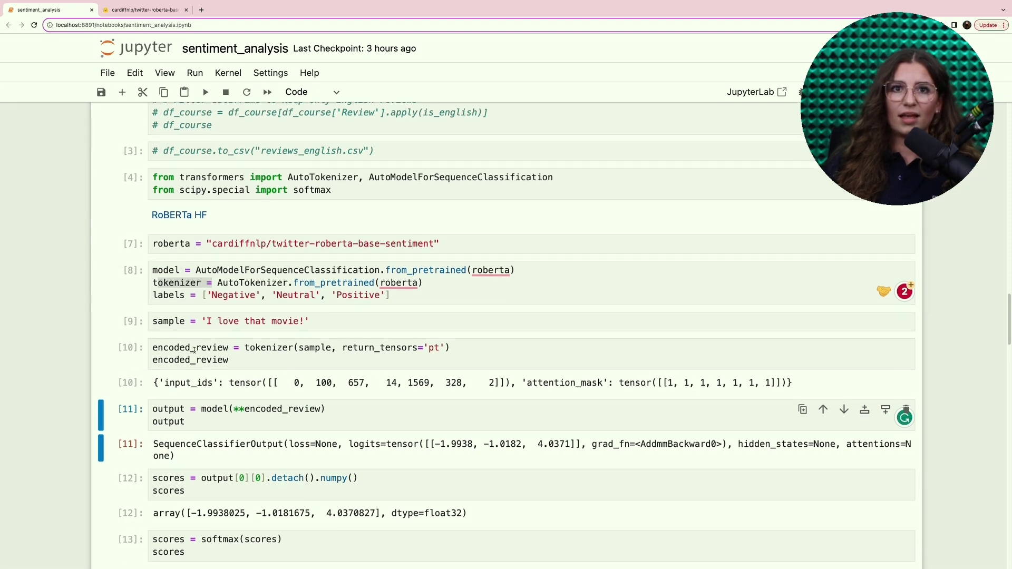
scroll(184, 364, down, 2)
scroll(184, 372, down, 2)
click(186, 399)
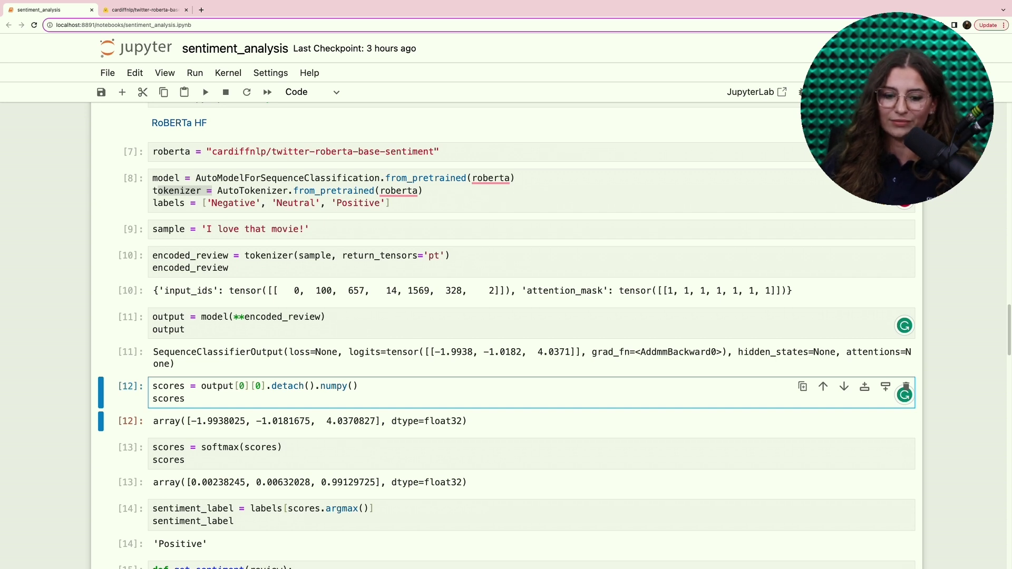
scroll(235, 387, down, 1)
scroll(235, 387, down, 2)
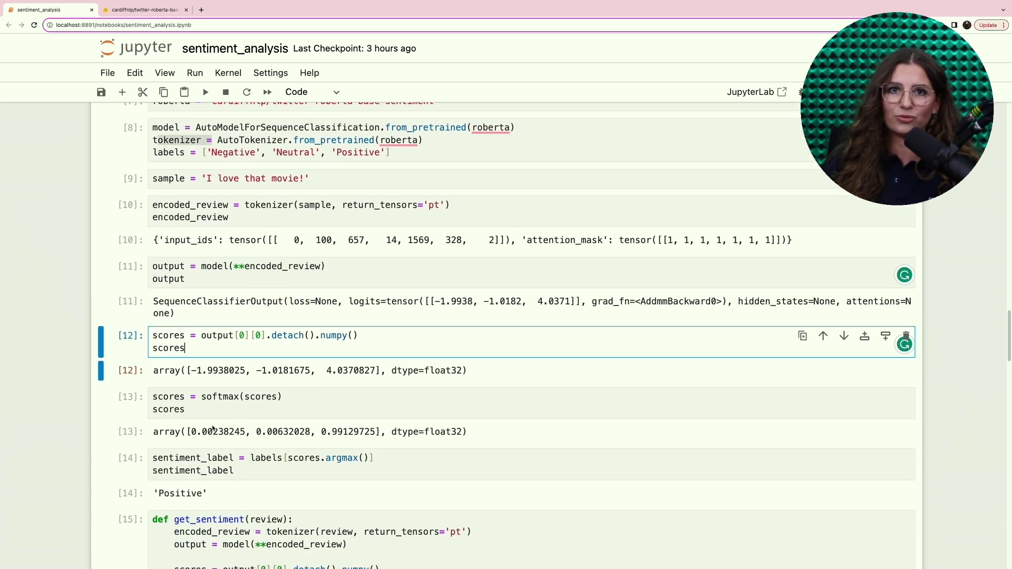
drag(190, 433, 448, 433)
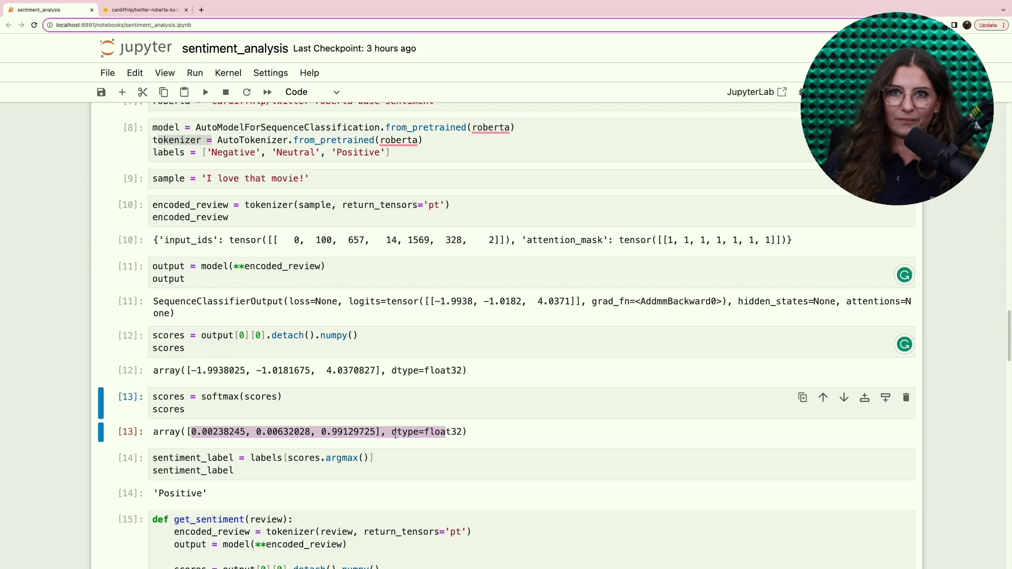
click(394, 434)
scroll(81, 305, down, 2)
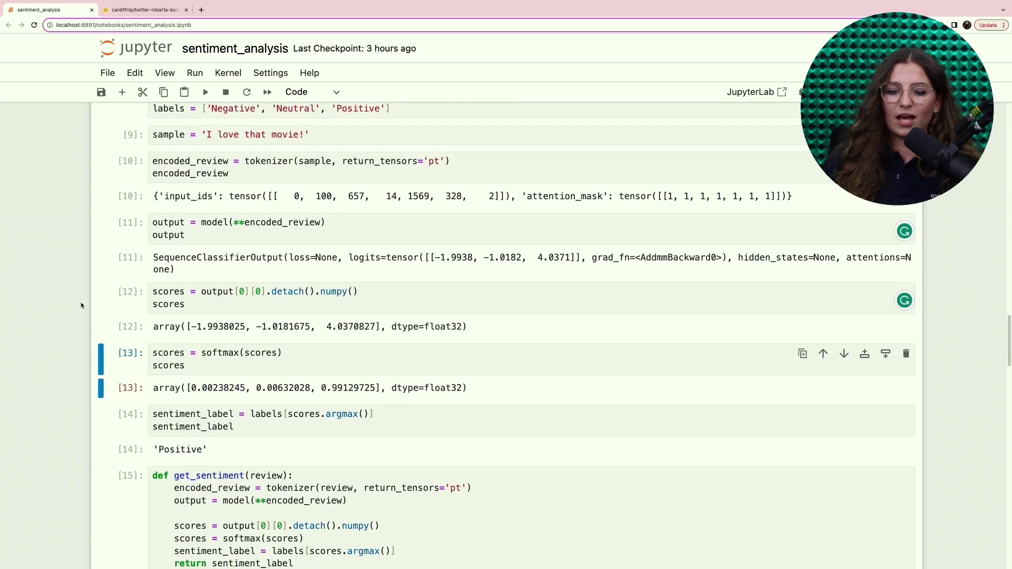
scroll(251, 374, down, 2)
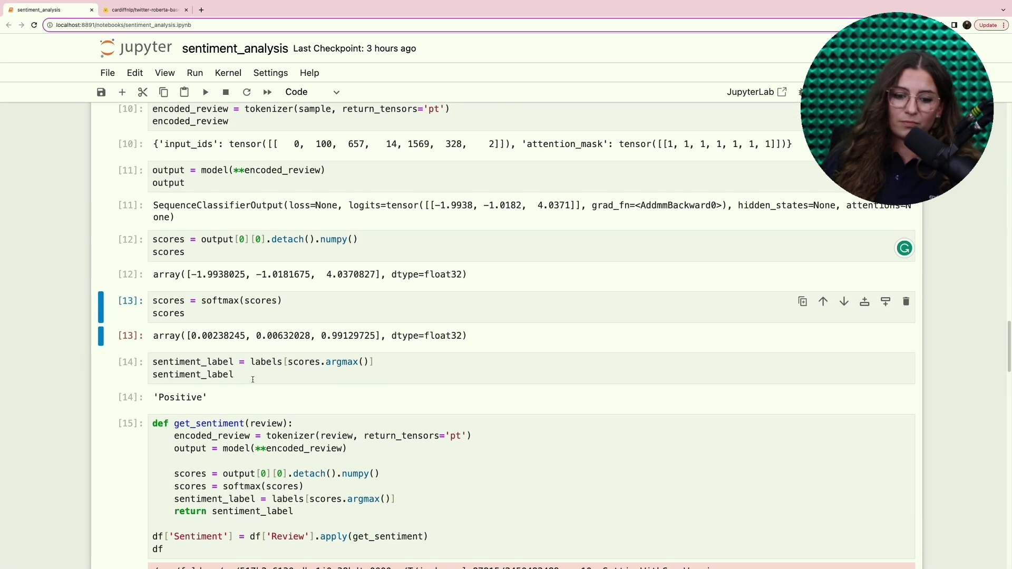
scroll(253, 378, down, 2)
scroll(263, 389, down, 1)
scroll(263, 388, down, 2)
scroll(264, 389, down, 1)
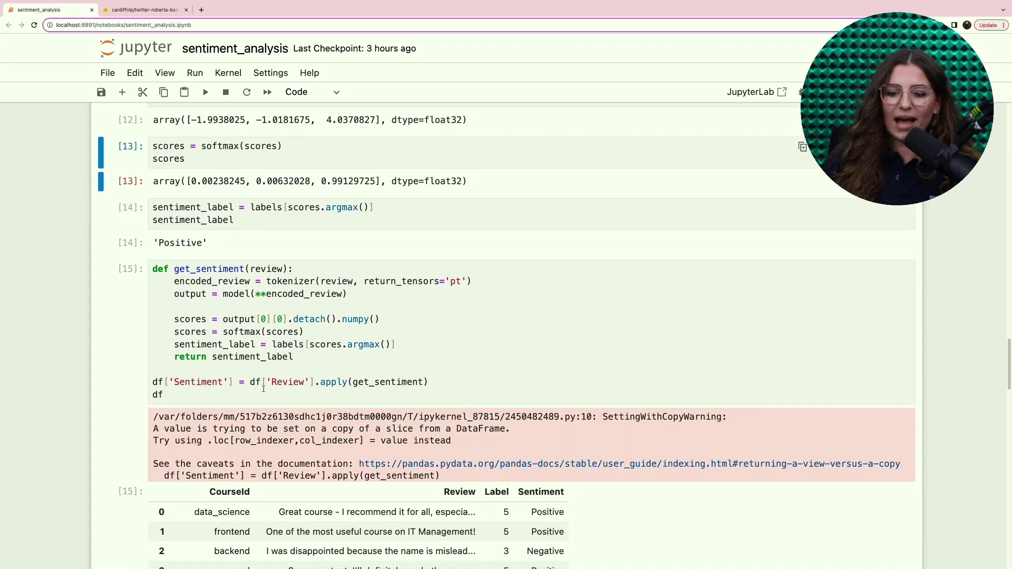
scroll(263, 389, down, 1)
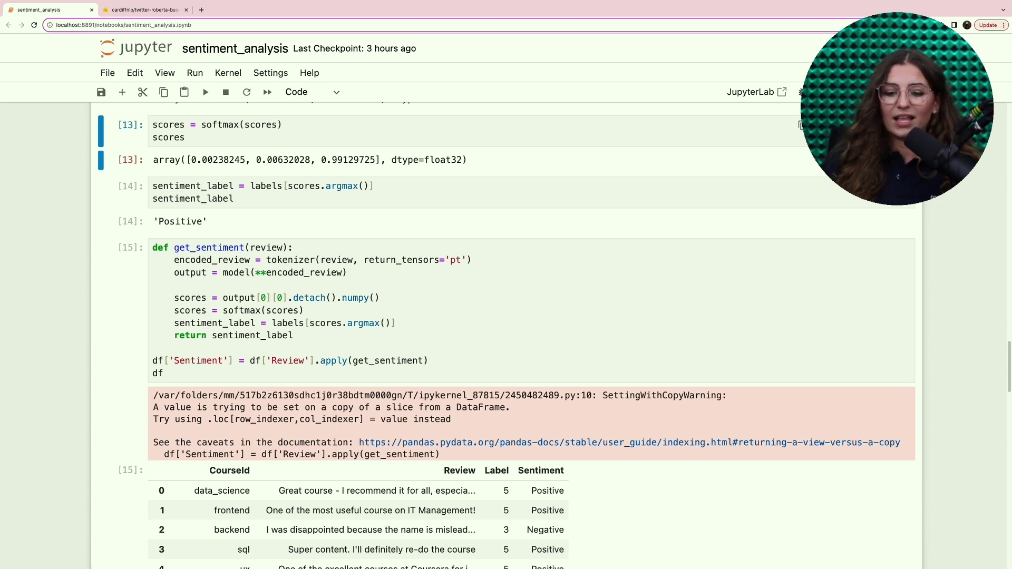
scroll(251, 346, down, 3)
scroll(252, 346, down, 3)
scroll(252, 345, down, 5)
scroll(251, 345, down, 5)
scroll(251, 345, down, 5)
scroll(238, 356, down, 3)
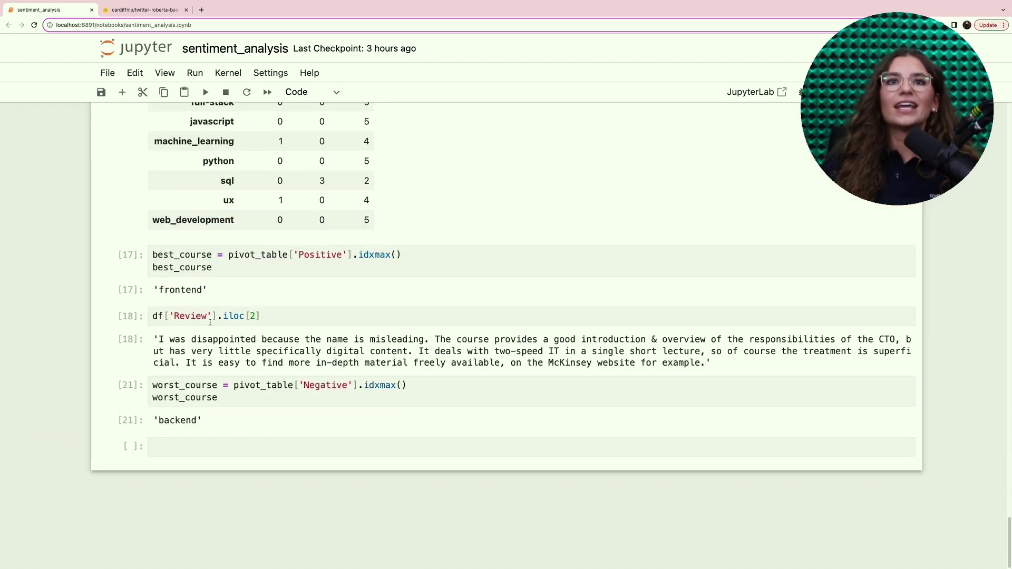